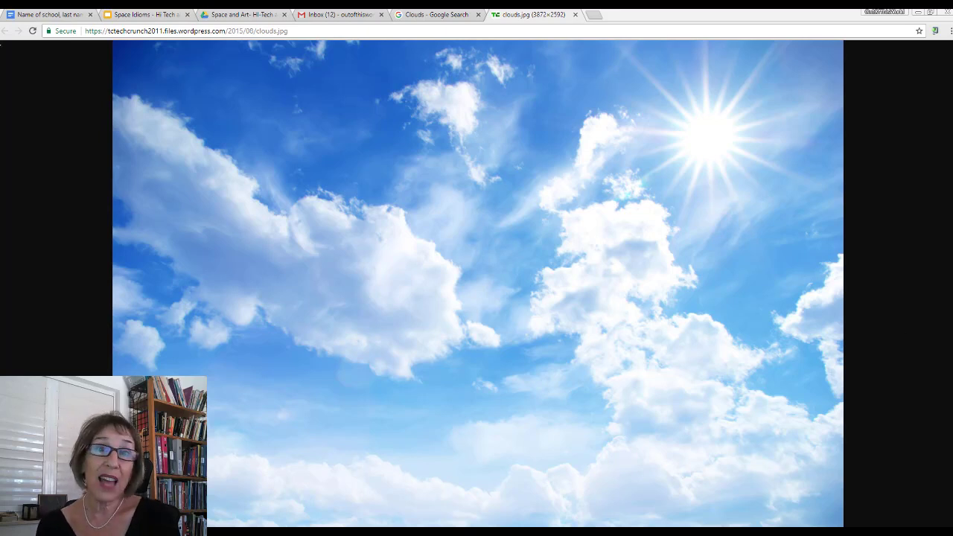
# Step: Copy the full web address of the 'Name of school, last name of teacher' Google Doc
pyautogui.click(40, 19)
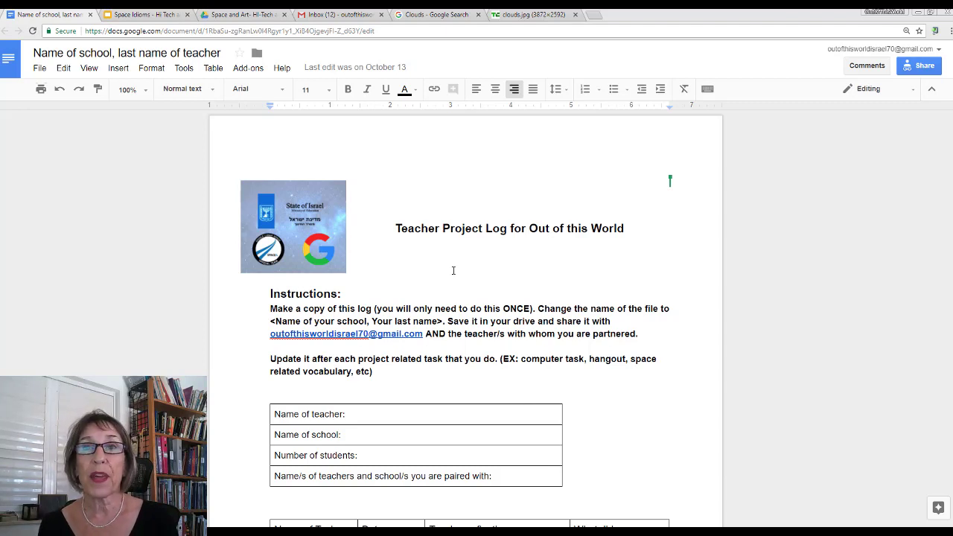
pyautogui.click(379, 28)
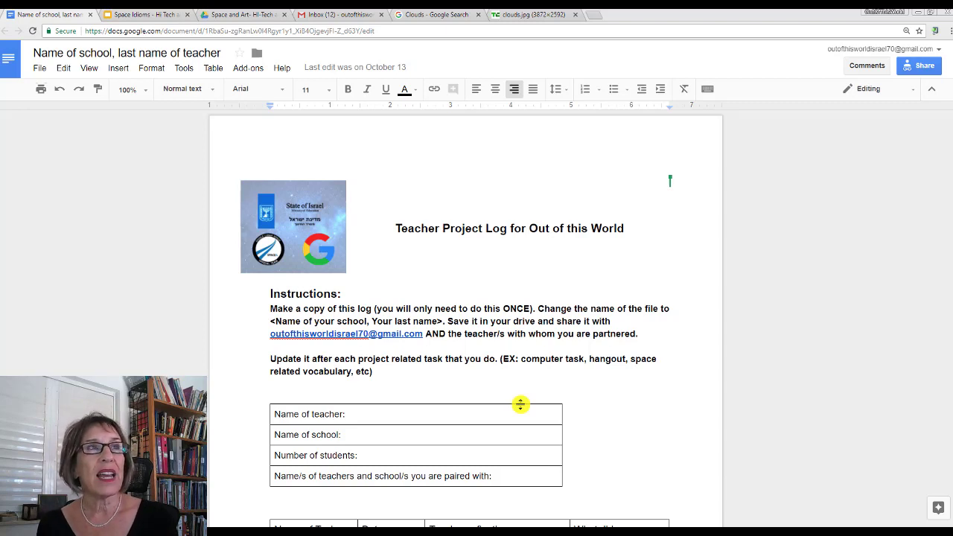
pyautogui.click(378, 27)
pyautogui.moveTo(378, 27); pyautogui.dragTo(5, 17)
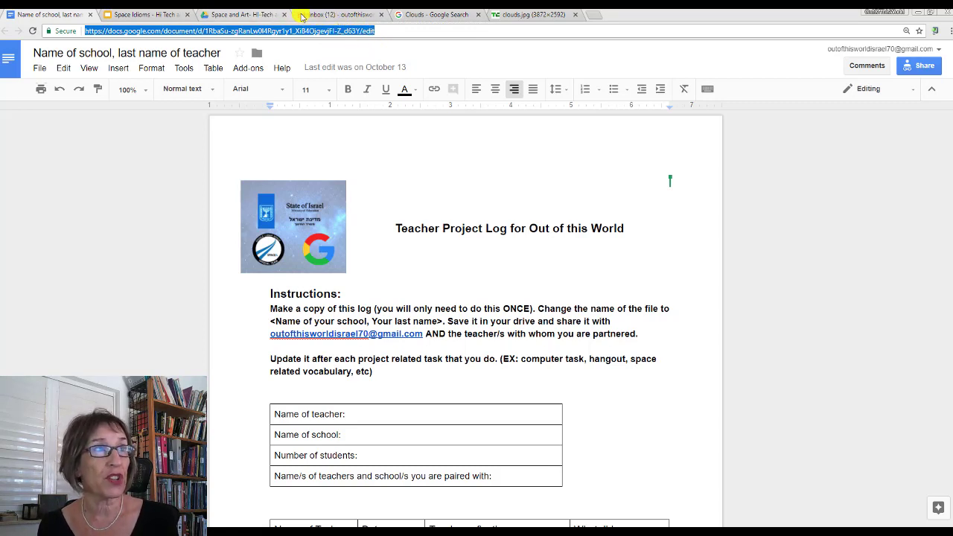
# Step: Paste the log's link after 'For the Googledoc:' in the draft and change 'edit' to 'copy'
pyautogui.click(332, 15)
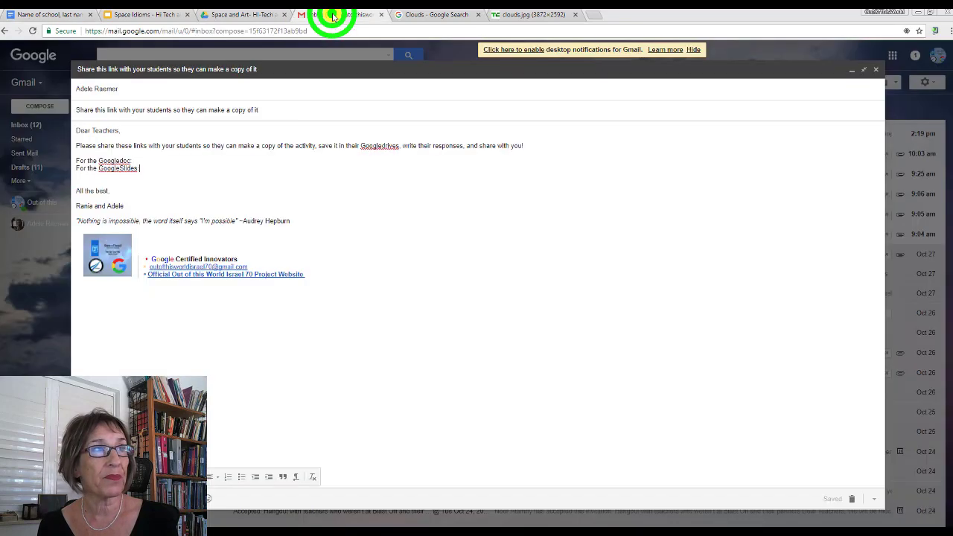
pyautogui.click(138, 159)
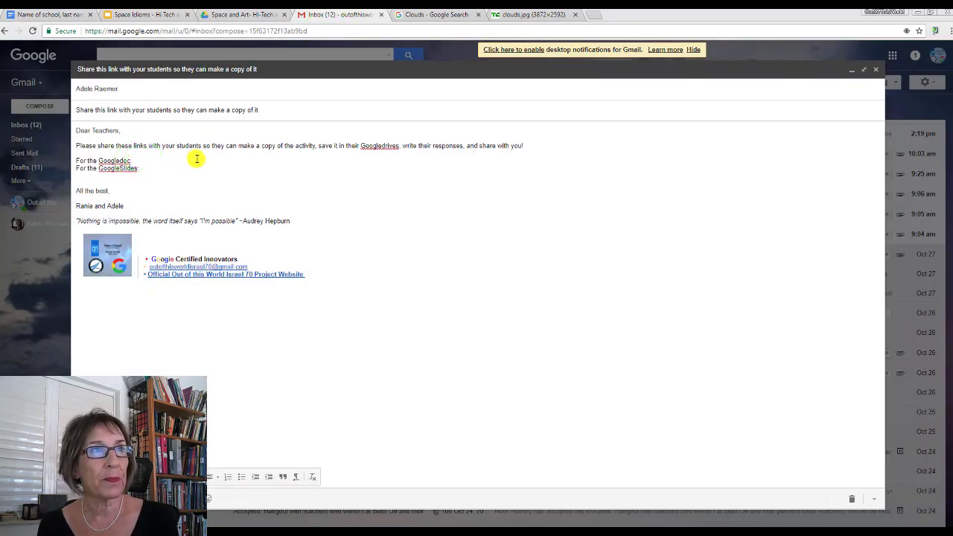
pyautogui.click(411, 163)
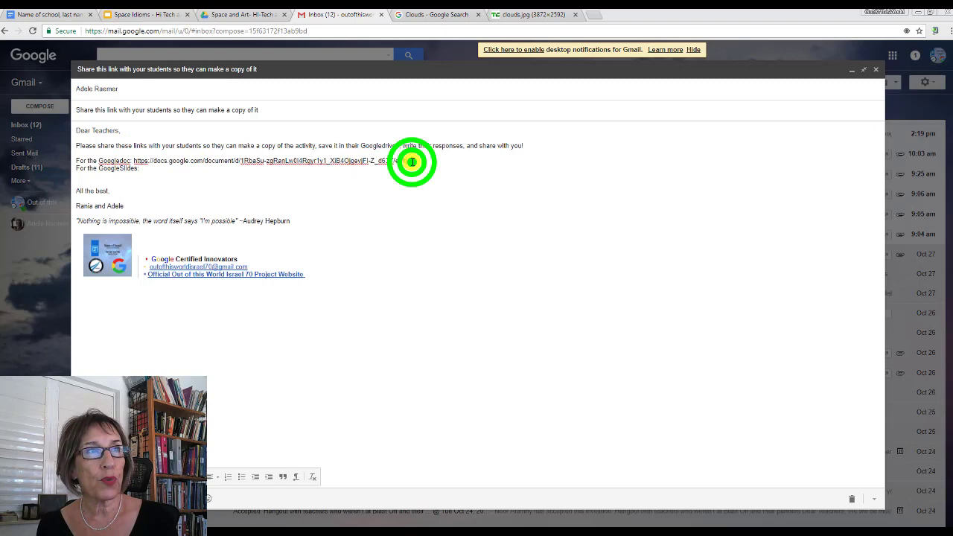
pyautogui.doubleClick(397, 161)
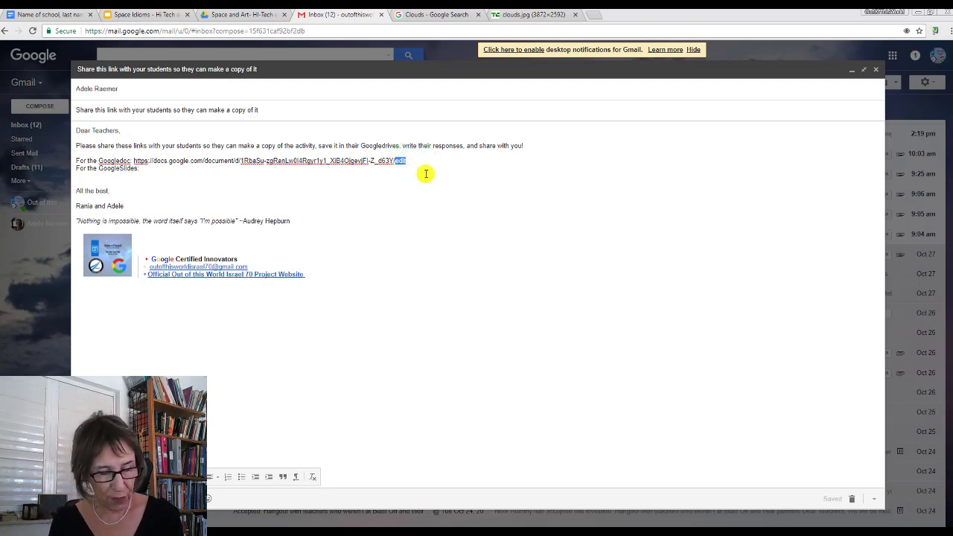
pyautogui.write('copy')
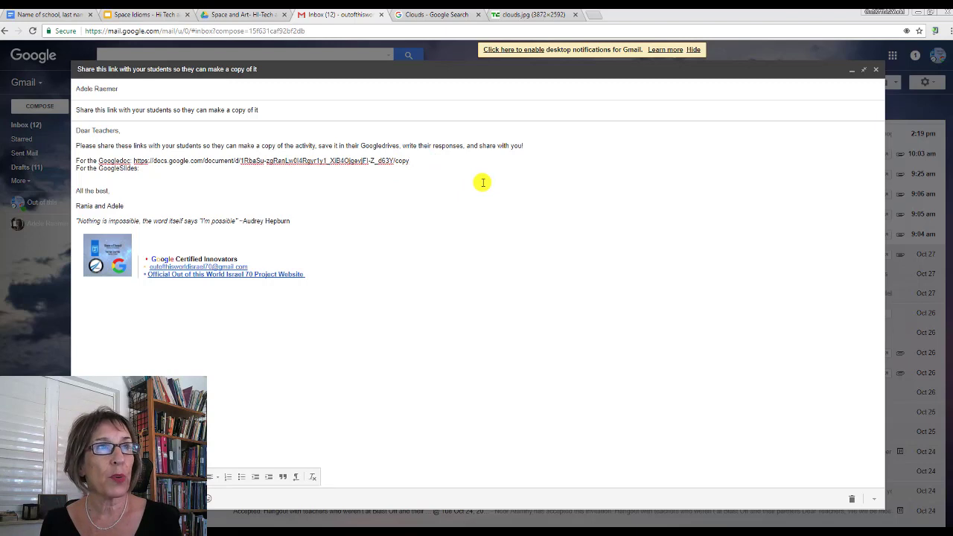
pyautogui.doubleClick(410, 161)
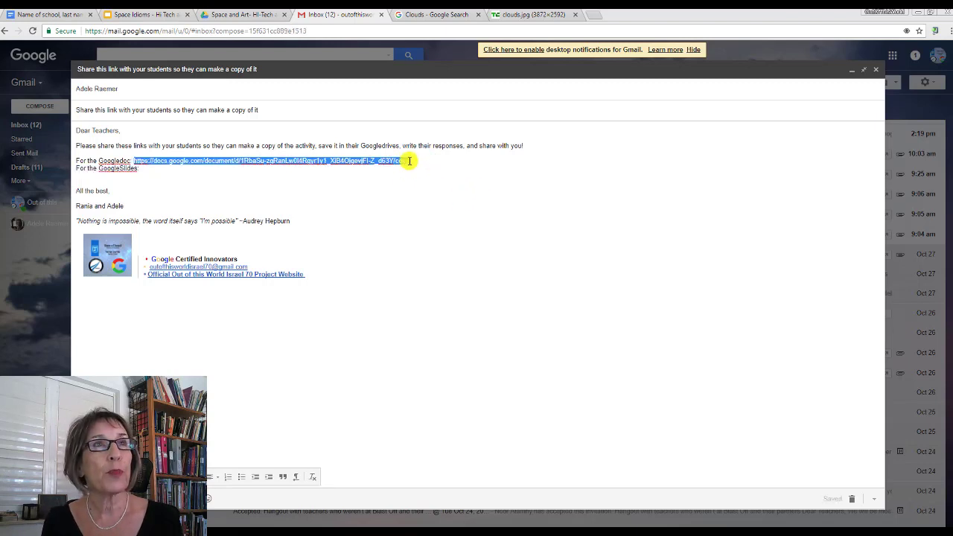
# Step: Load the log's /copy link in a new tab to reach its Copy document page
pyautogui.click(594, 15)
pyautogui.click(485, 30)
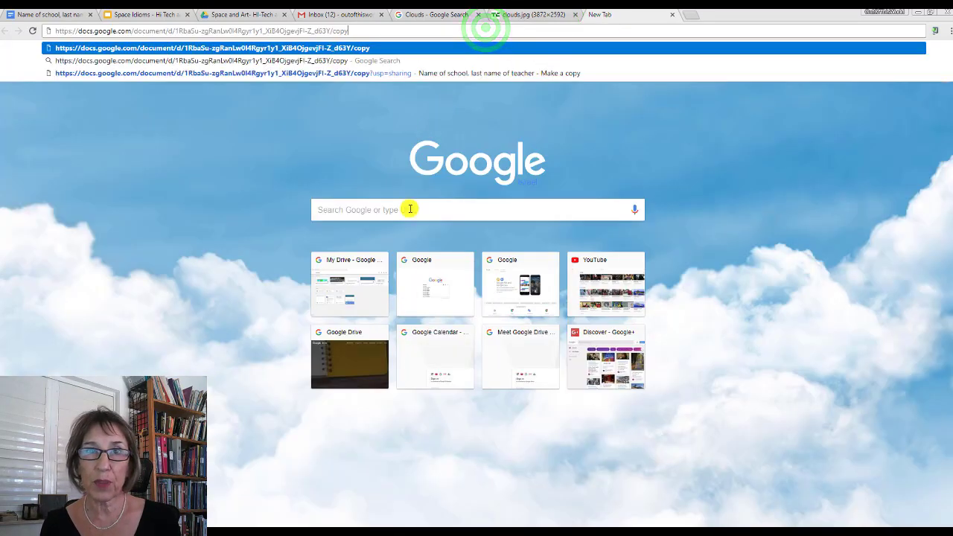
pyautogui.press('Return')
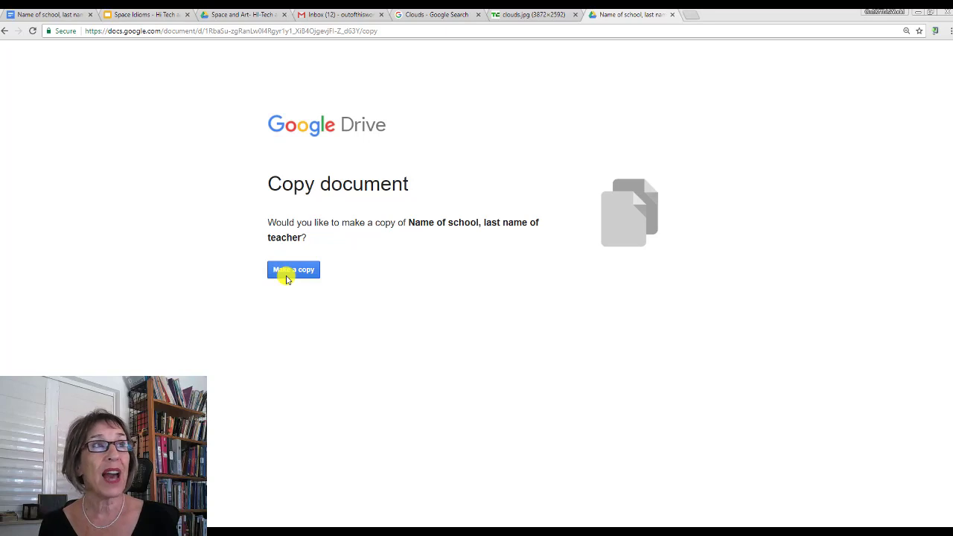
pyautogui.click(134, 15)
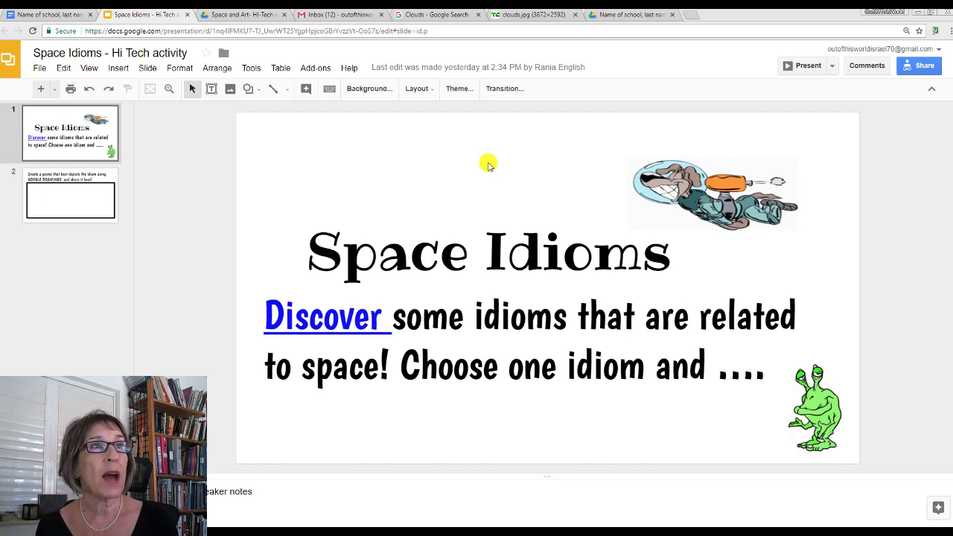
# Step: Select and copy the entire web address of the 'Space Idioms - Hi Tech activity' presentation
pyautogui.click(382, 36)
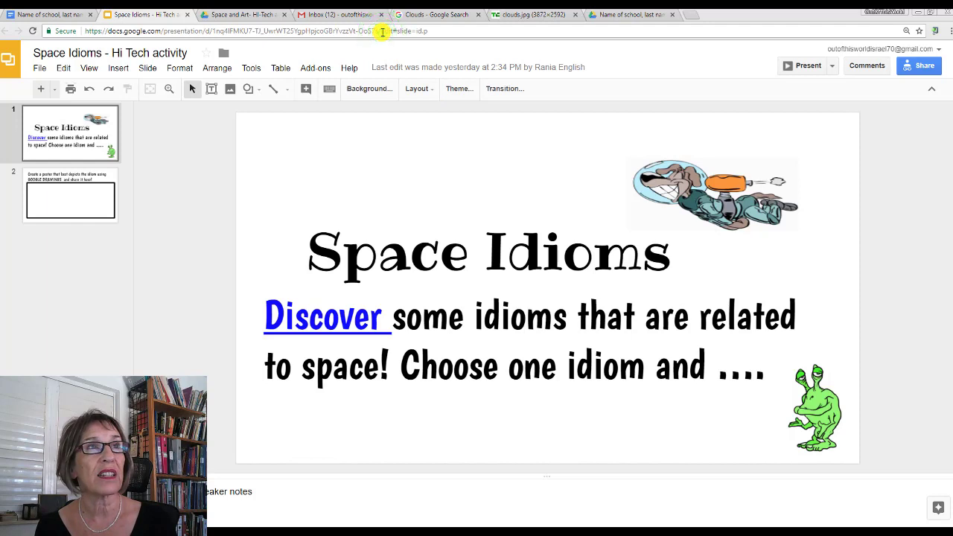
pyautogui.doubleClick(387, 30)
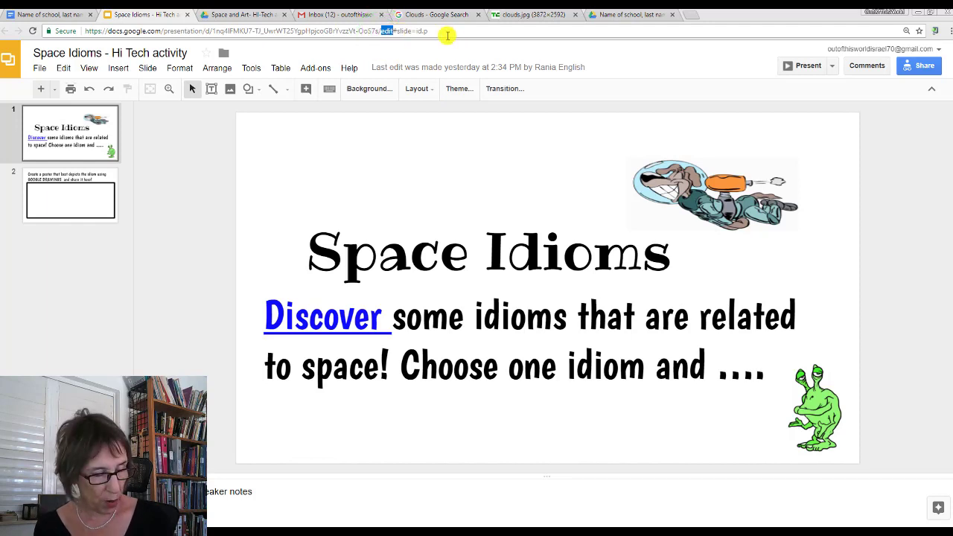
pyautogui.tripleClick(440, 30)
pyautogui.hotkey('ctrl', 'c')
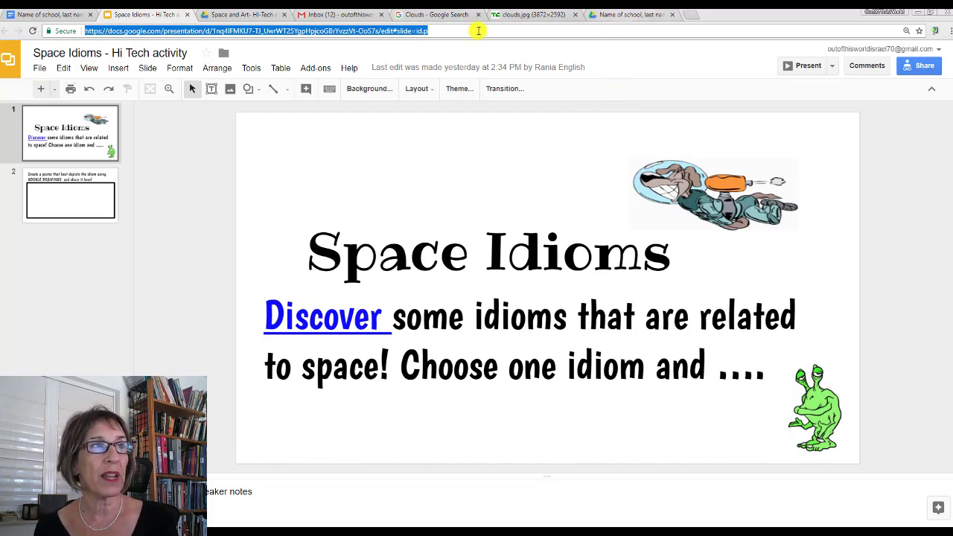
# Step: Paste the Space Idioms link after 'For the GoogleSlides:' and replace 'edit' with 'copy'
pyautogui.click(305, 16)
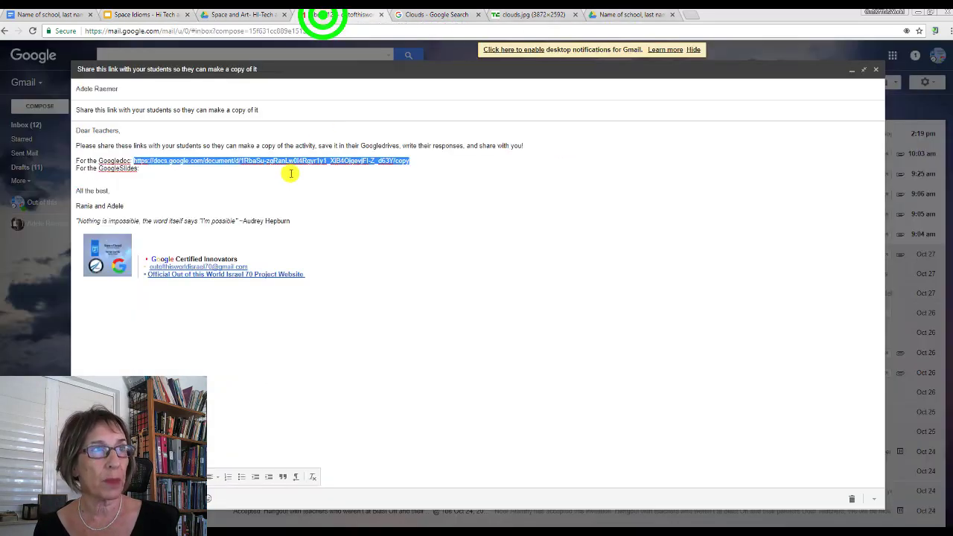
pyautogui.click(146, 166)
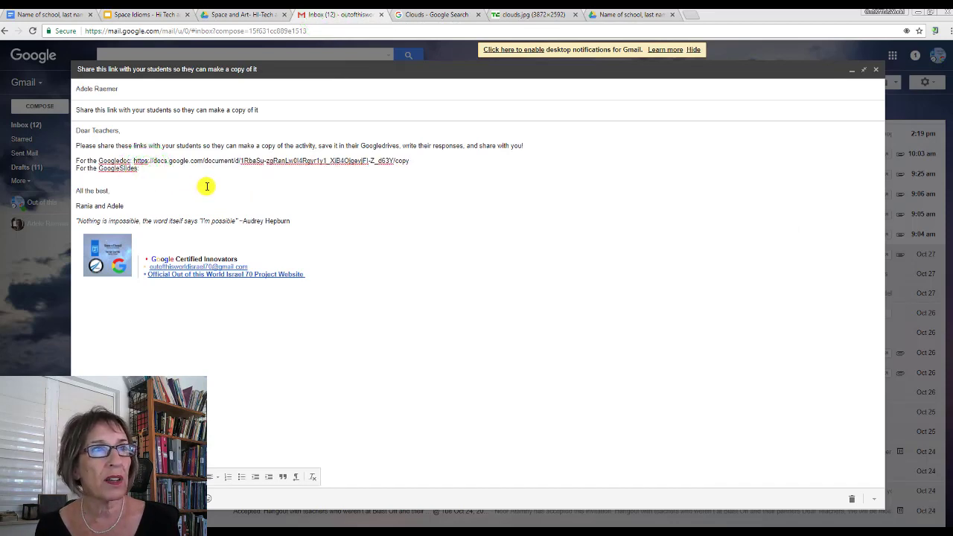
pyautogui.hotkey('ctrl', 'v')
pyautogui.click(419, 167)
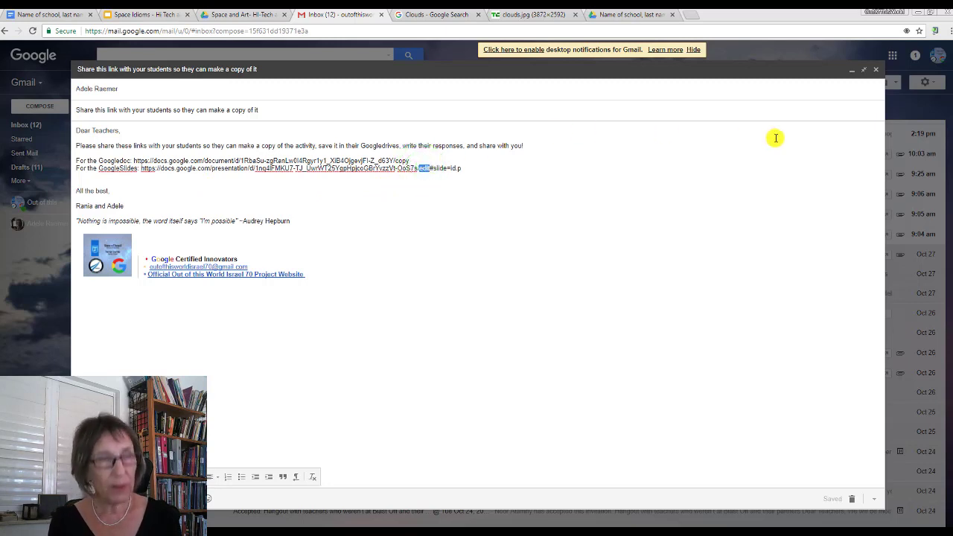
pyautogui.write('copy')
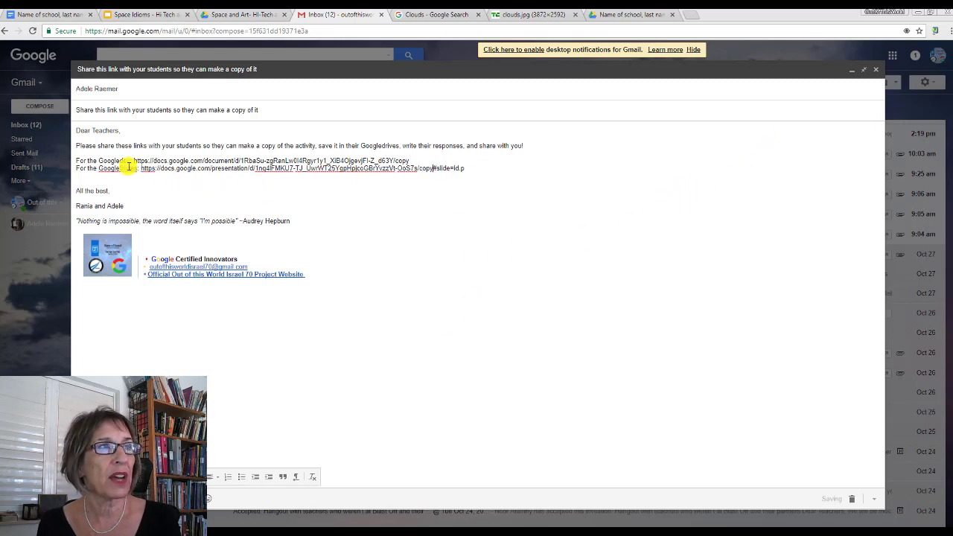
pyautogui.moveTo(138, 168); pyautogui.dragTo(458, 172)
pyautogui.hotkey('ctrl', 'c')
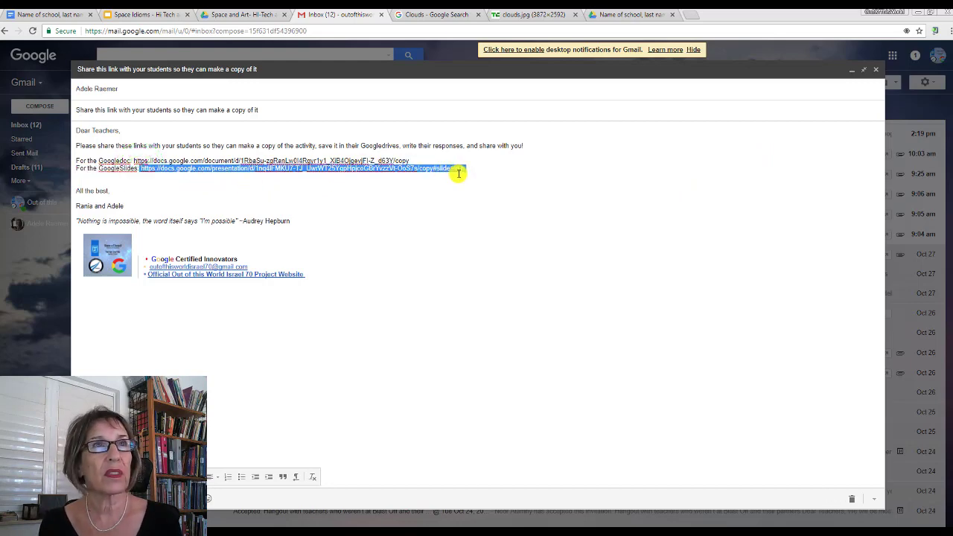
# Step: Open the slides' /copy link in a new tab and choose Make a copy
pyautogui.click(691, 15)
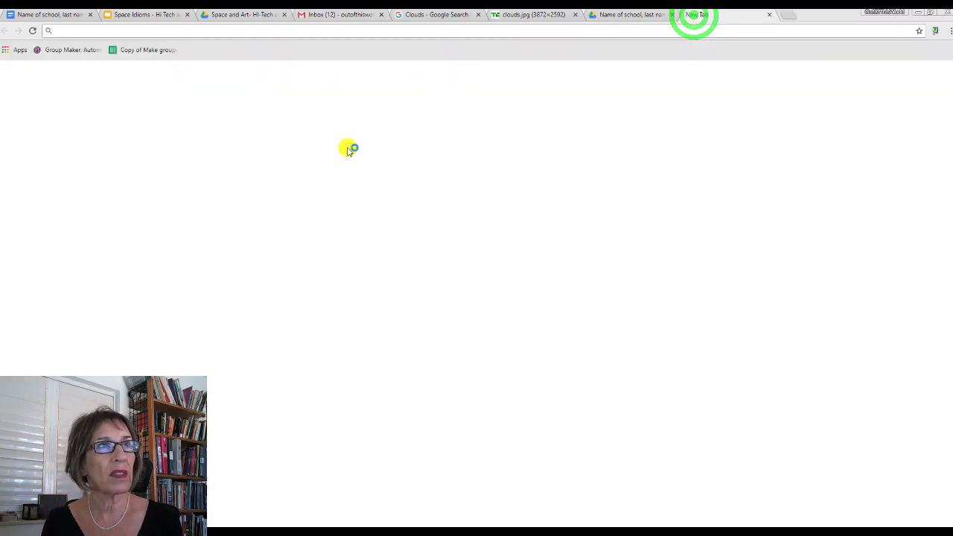
pyautogui.hotkey('ctrl', 'v')
pyautogui.press('Return')
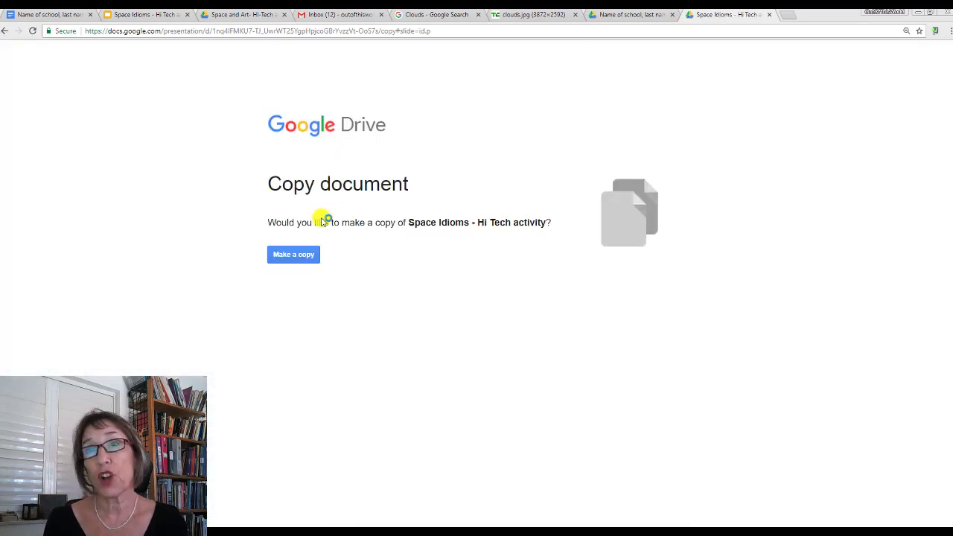
pyautogui.click(296, 262)
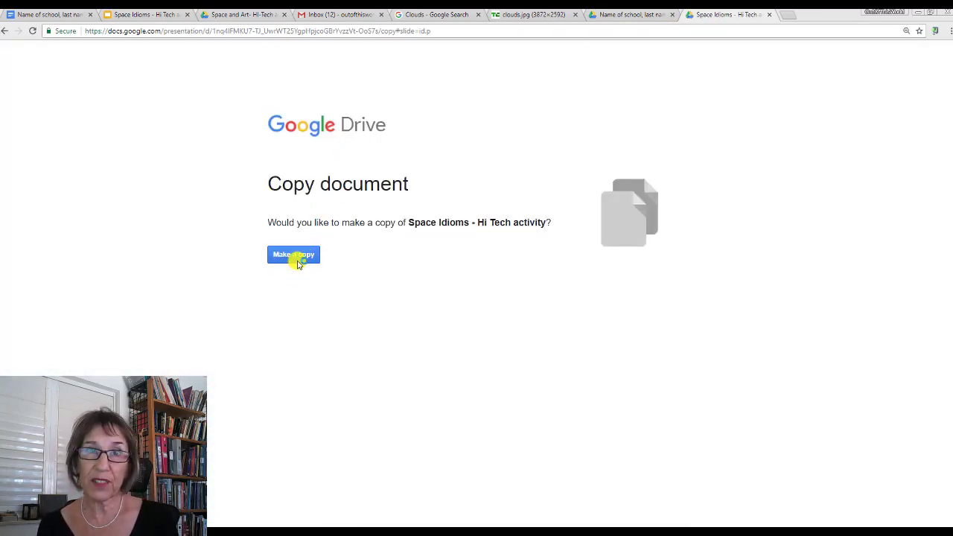